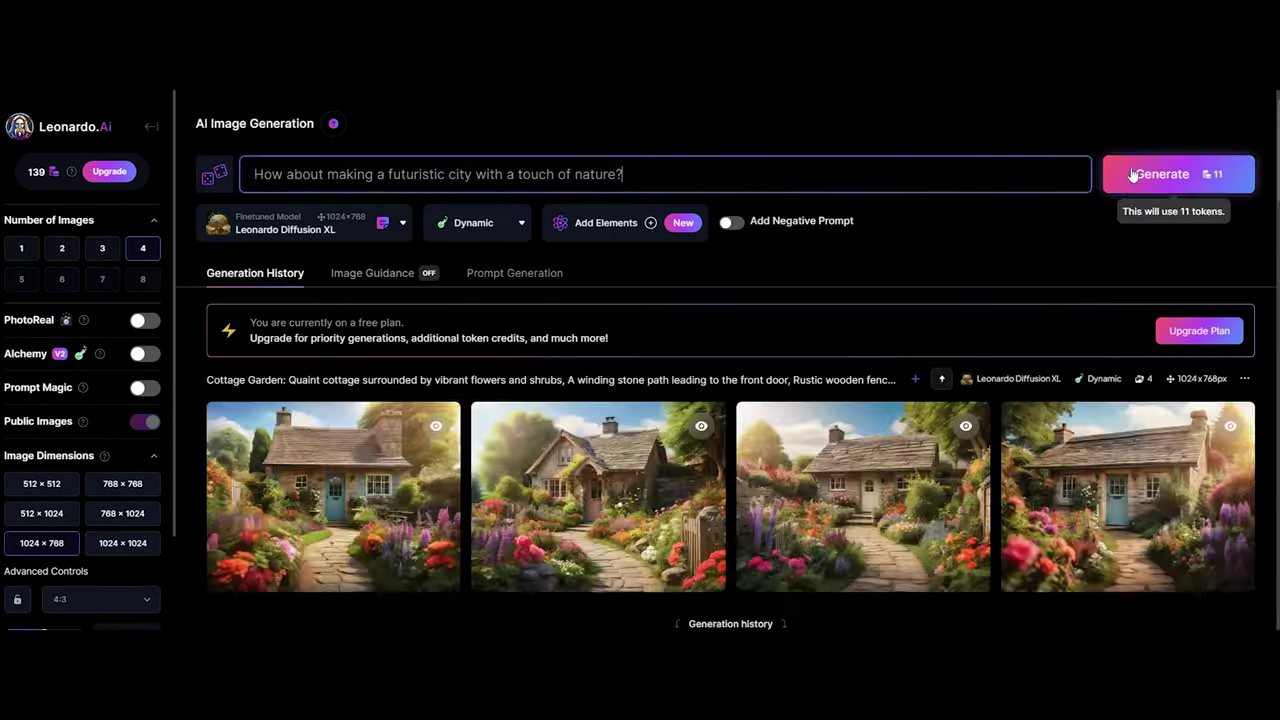
# Generate the futuristic city images, then start a 'Cottage Garden:' prompt with the quaint cottage highlight.
pyautogui.click(1133, 175)
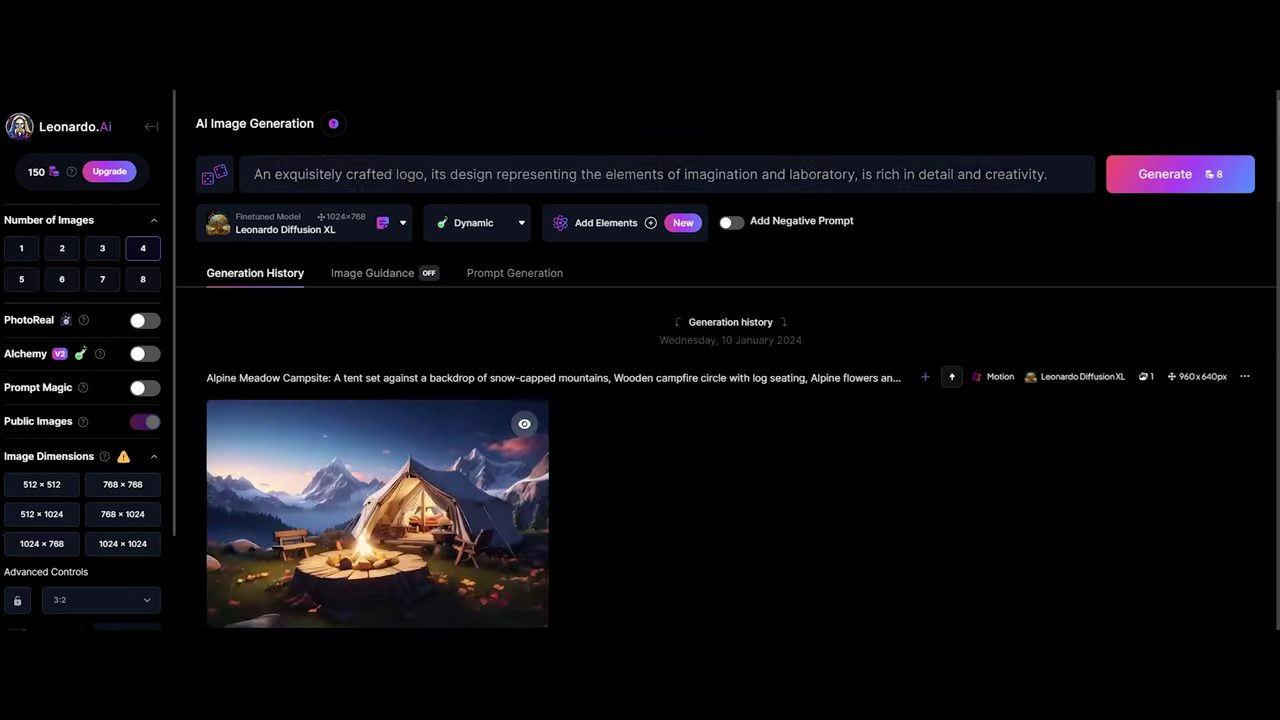
pyautogui.write('Cottage Garden:')
pyautogui.hotkey('alt', 'Tab')
pyautogui.hotkey('alt', 'Tab')
pyautogui.write('Quaint cottage surrounded by vibrant flowers and shrubs,')
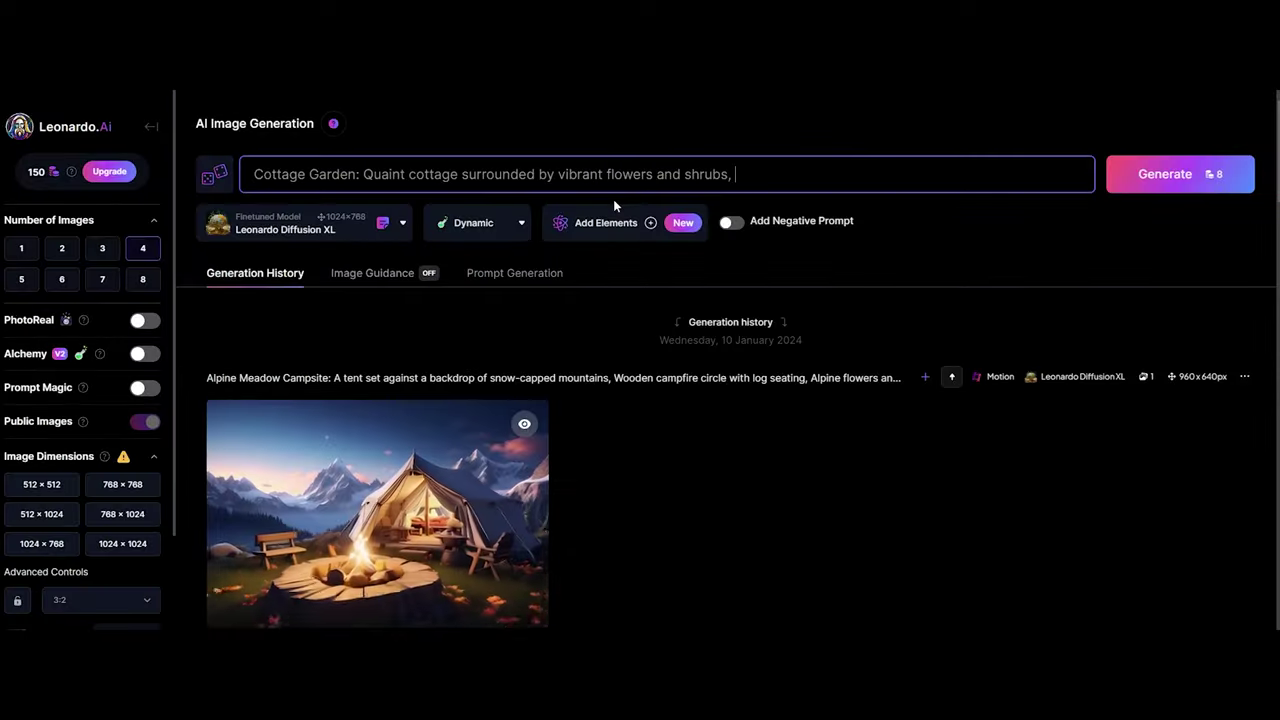
# Append ChatGPT's winding stone path and rustic wooden fence highlights to the prompt.
pyautogui.hotkey('alt', 'Tab')
pyautogui.moveTo(546, 345); pyautogui.dragTo(758, 345)
pyautogui.hotkey('ctrl', 'c')
pyautogui.hotkey('alt', 'Tab')
pyautogui.hotkey('ctrl', 'v')
pyautogui.write(',')
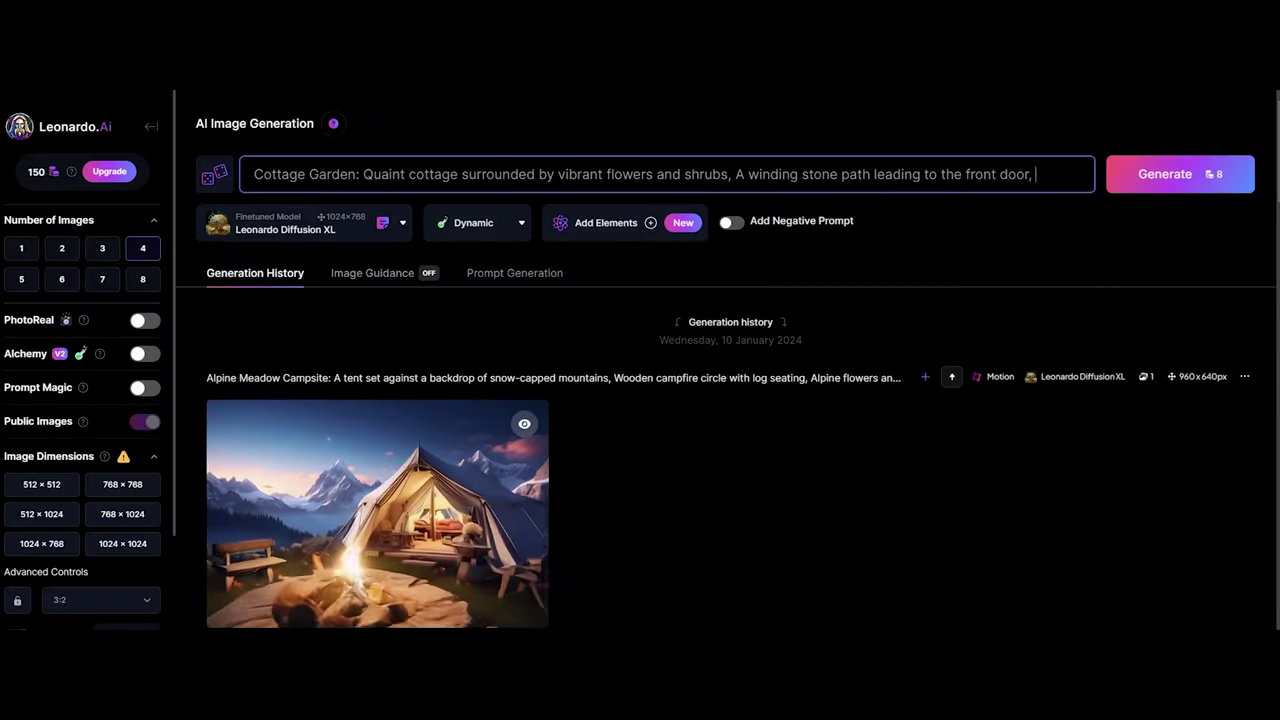
pyautogui.hotkey('alt', 'Tab')
pyautogui.moveTo(537, 364); pyautogui.dragTo(698, 365)
pyautogui.hotkey('ctrl', 'c')
pyautogui.hotkey('alt', 'Tab')
pyautogui.hotkey('ctrl', 'v')
# Append the soft sunlight and small bench or swing highlights to the Cottage Garden prompt.
pyautogui.hotkey('alt', 'Tab')
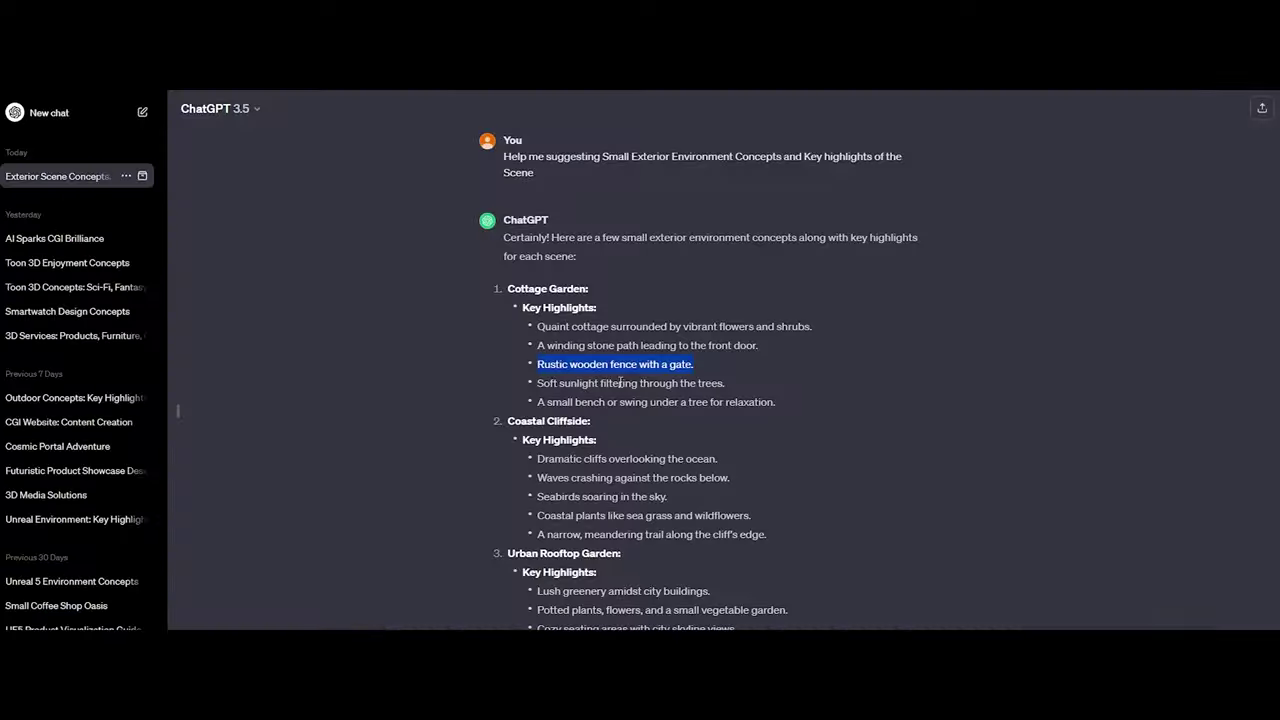
pyautogui.moveTo(537, 383); pyautogui.dragTo(725, 383)
pyautogui.hotkey('ctrl', 'c')
pyautogui.hotkey('alt', 'Tab')
pyautogui.hotkey('ctrl', 'v')
pyautogui.hotkey('alt', 'Tab')
pyautogui.moveTo(537, 402); pyautogui.dragTo(776, 402)
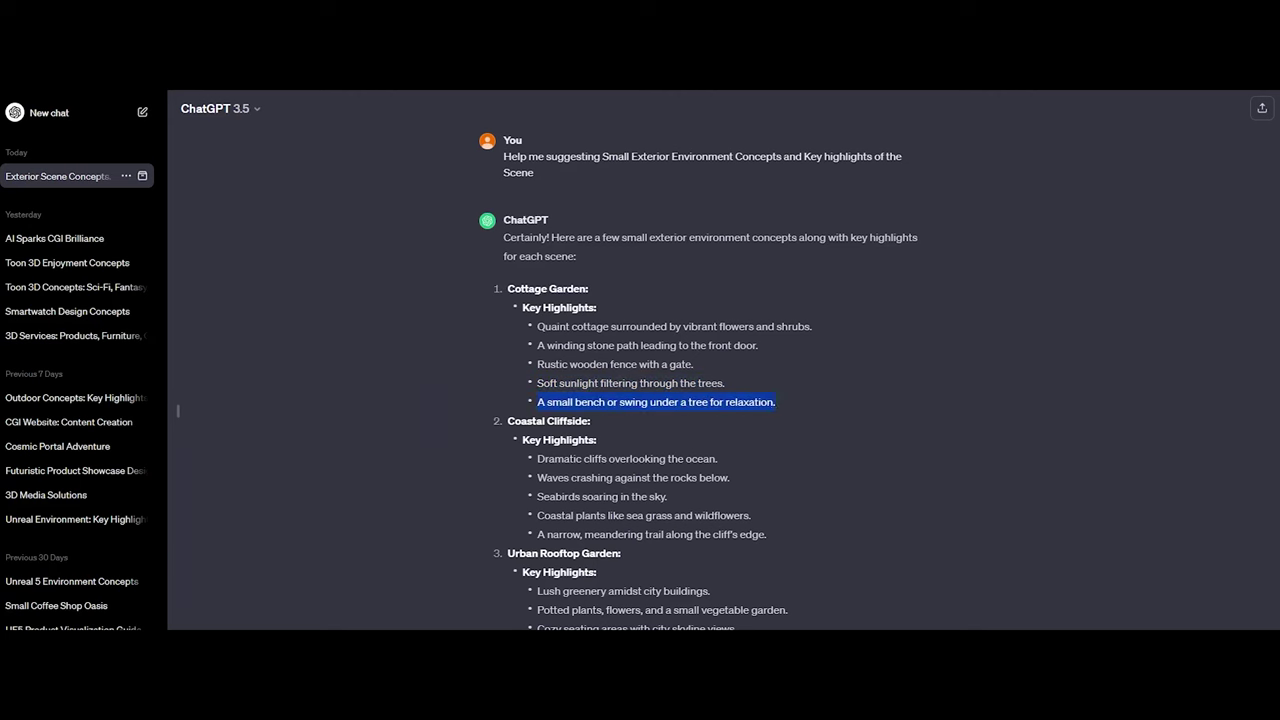
pyautogui.hotkey('ctrl', 'c')
pyautogui.hotkey('alt', 'Tab')
pyautogui.hotkey('ctrl', 'v')
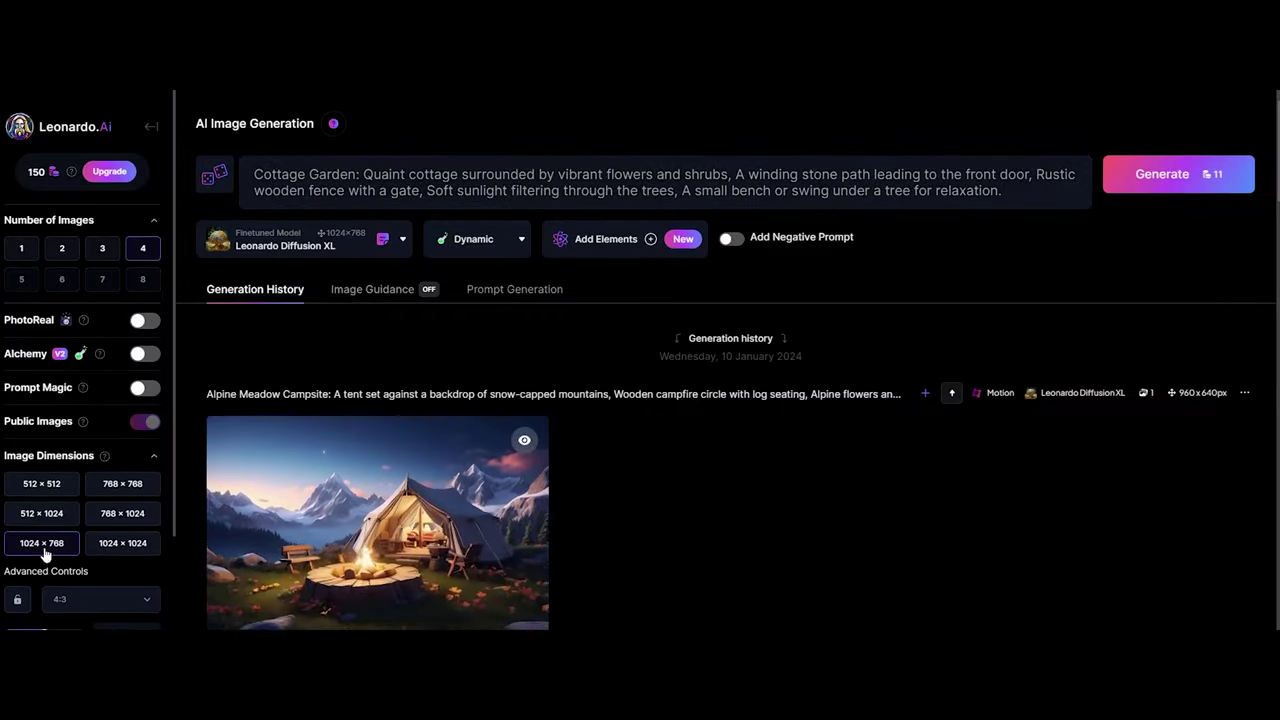
# Generate four images from the Cottage Garden prompt and scroll through the Generation History.
pyautogui.click(1180, 180)
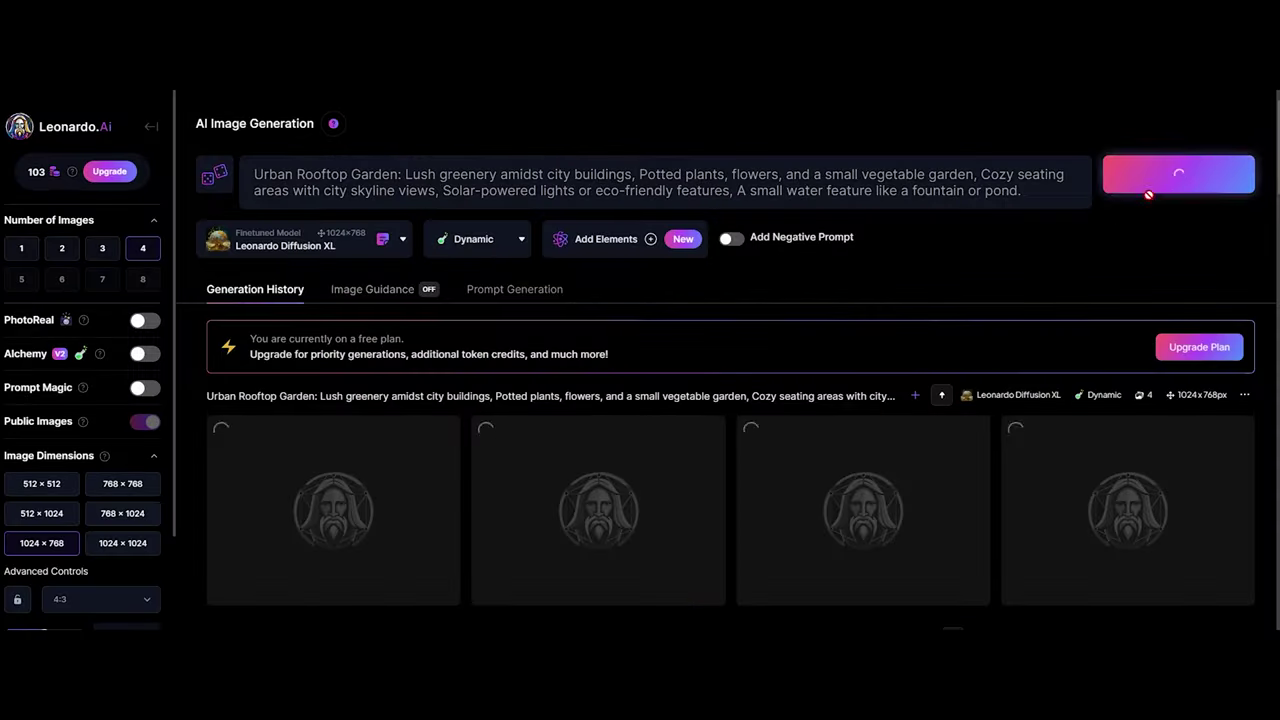
pyautogui.scroll(-2, 810, 365)
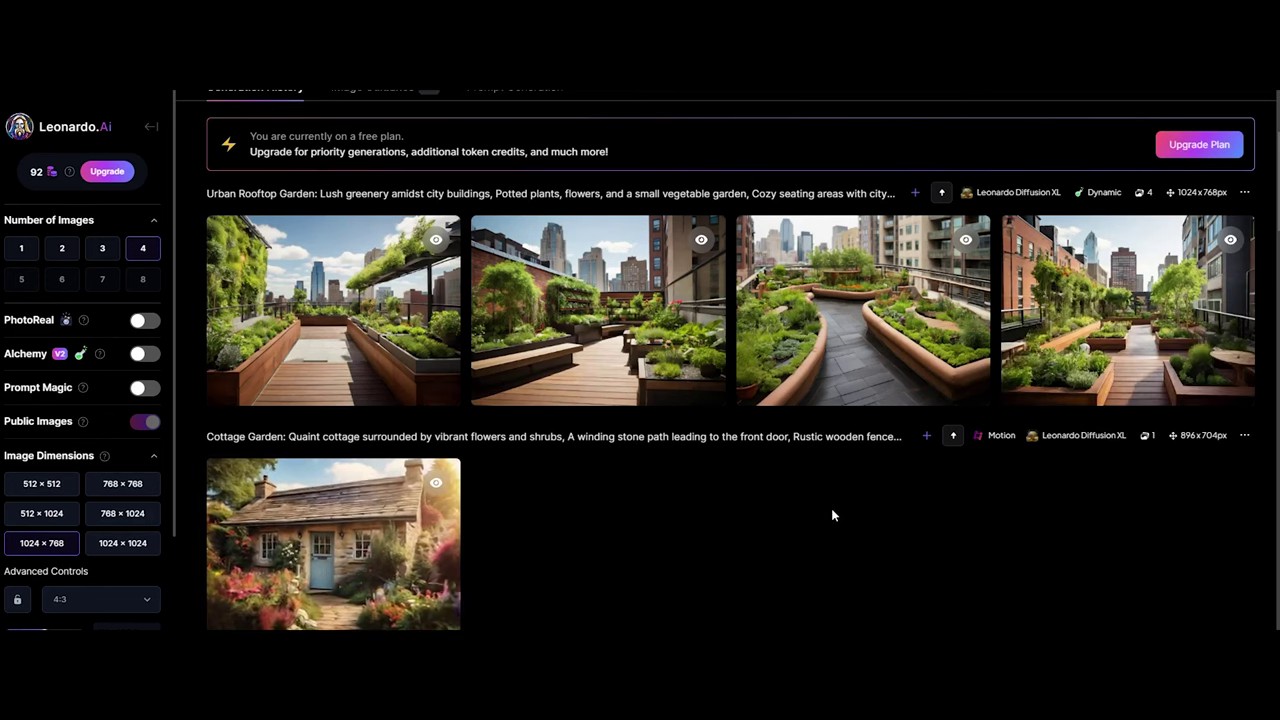
pyautogui.scroll(2, 831, 508)
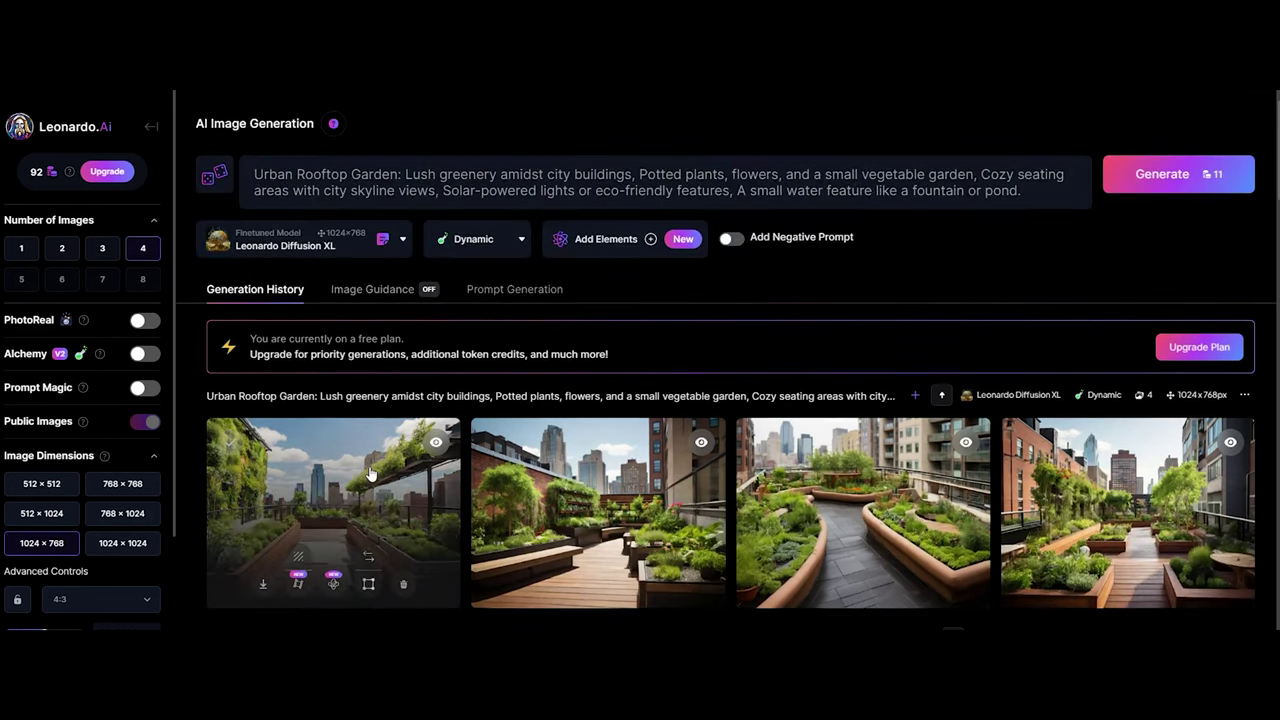
pyautogui.scroll(-1, 403, 574)
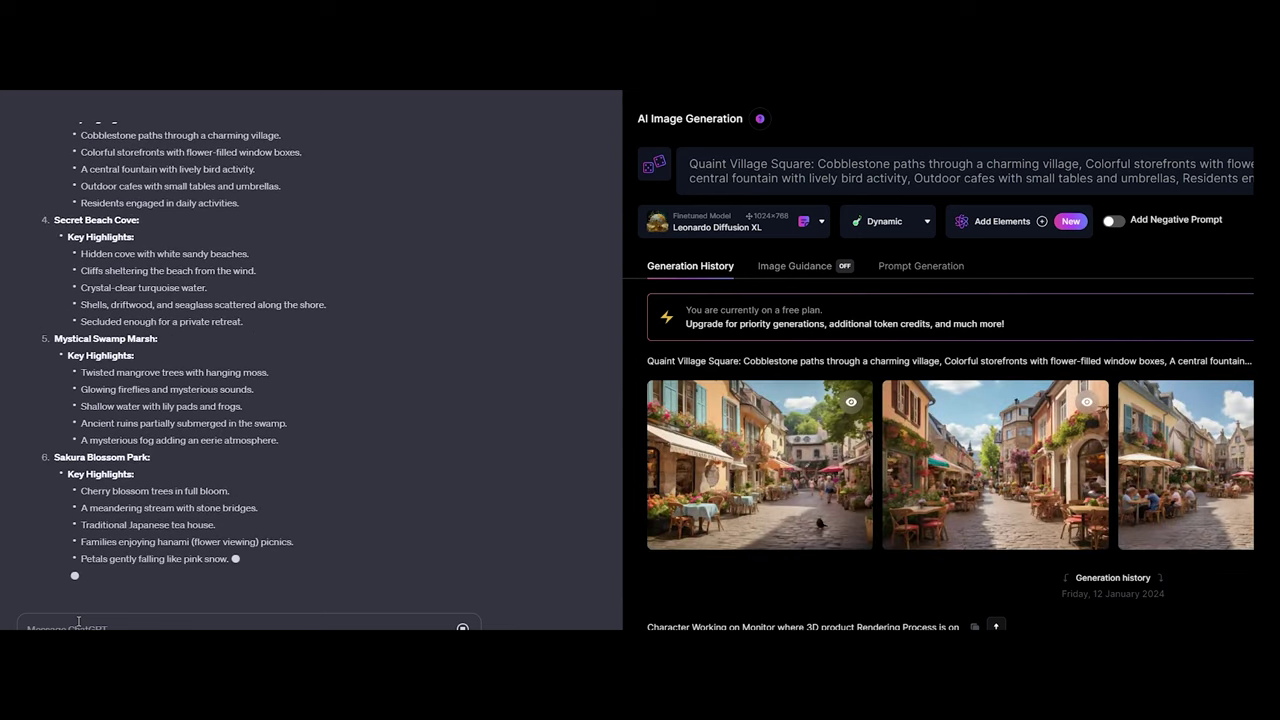
# Open a Quaint Village Square image full-size and browse through the other village square images.
pyautogui.moveTo(943, 451)
pyautogui.click(694, 390)
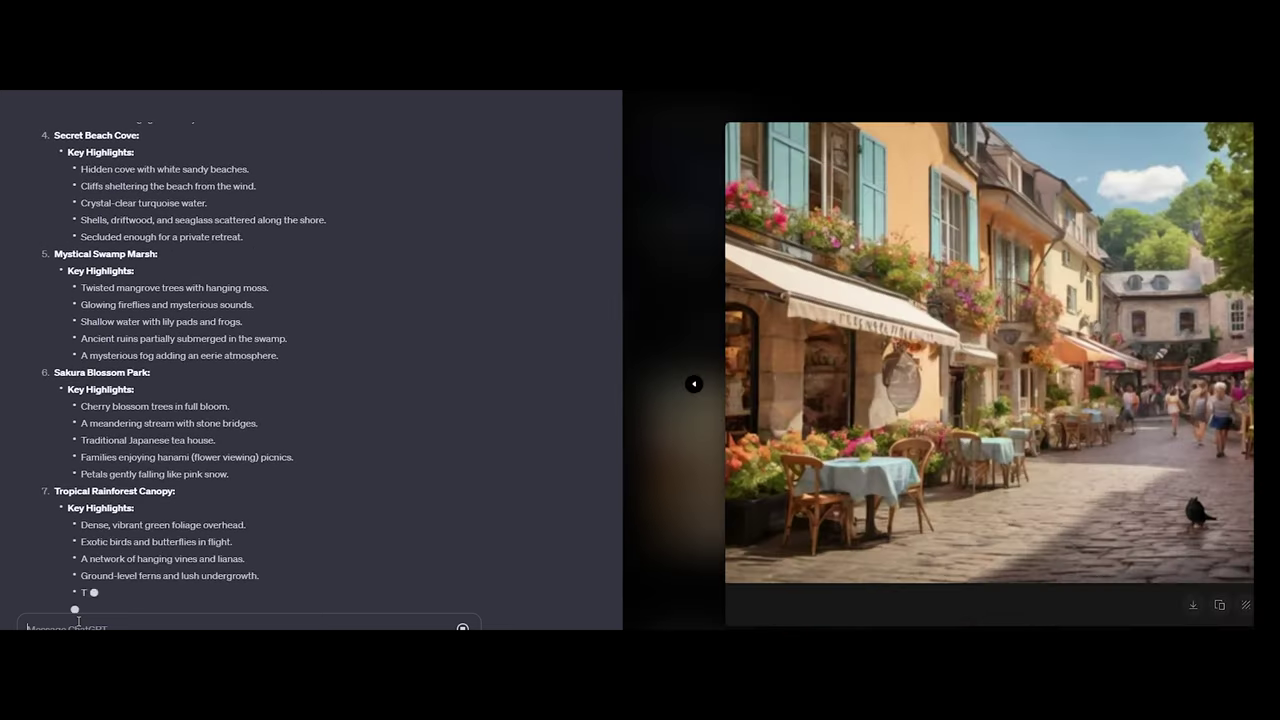
pyautogui.click(694, 384)
pyautogui.press('Left')
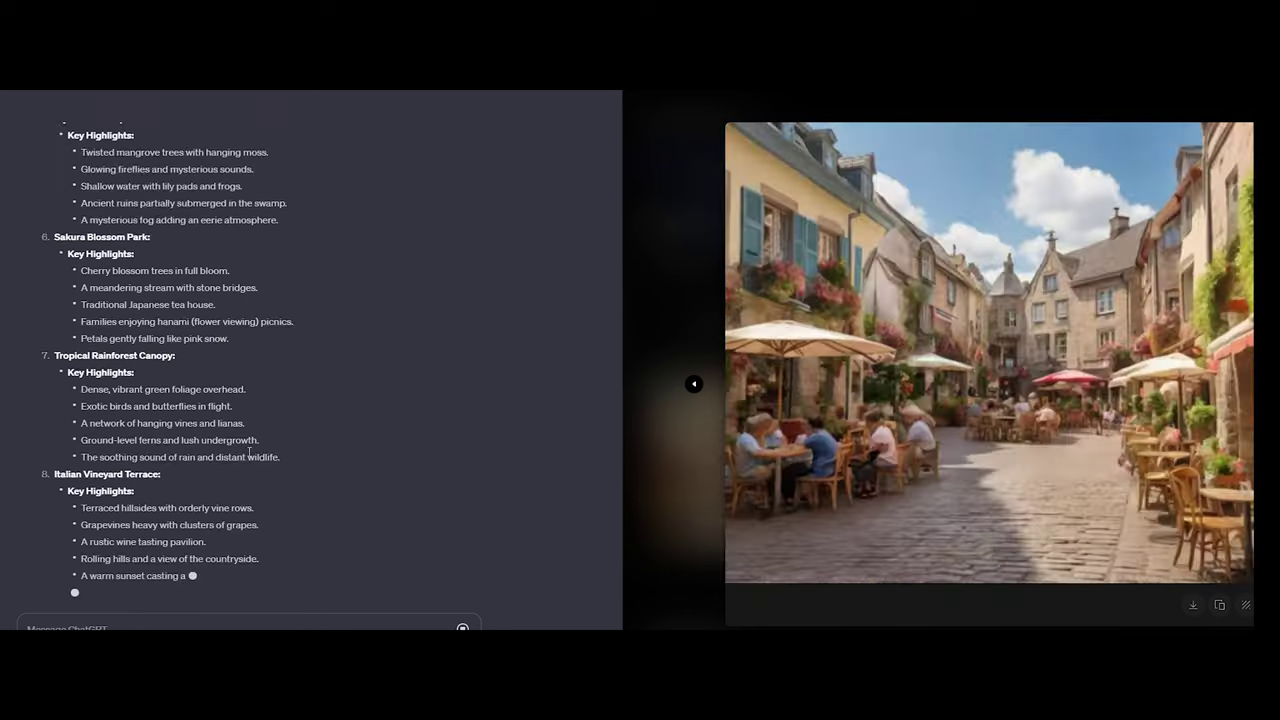